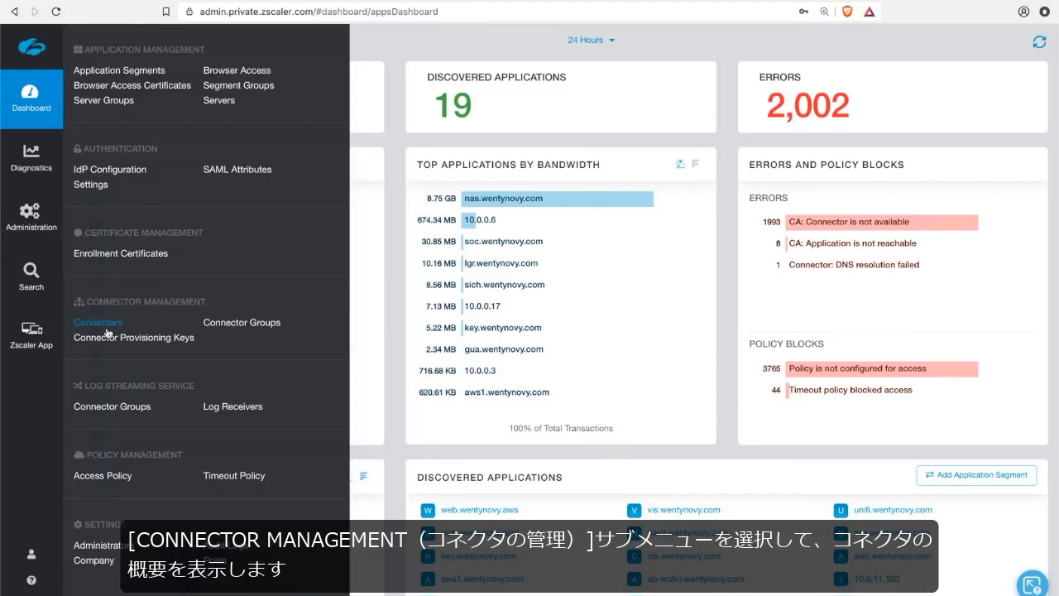
Show the nine existing connectors under Administration > Connector Management > Connectors
click(98, 322)
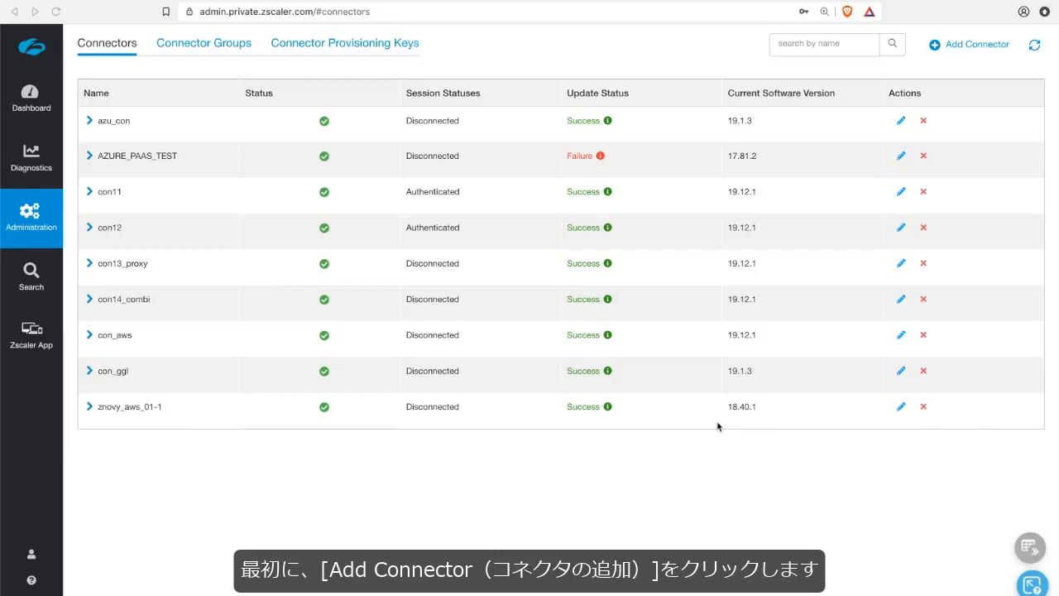
Start Add Connector using 'Create a new provisioning key' and reach the signing certificate step
click(957, 47)
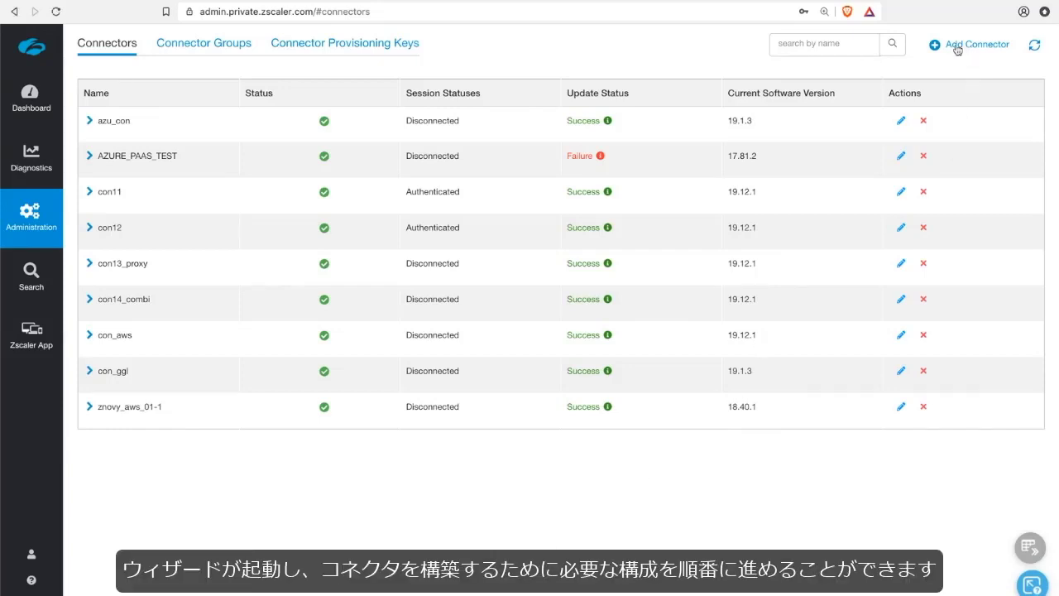
click(956, 47)
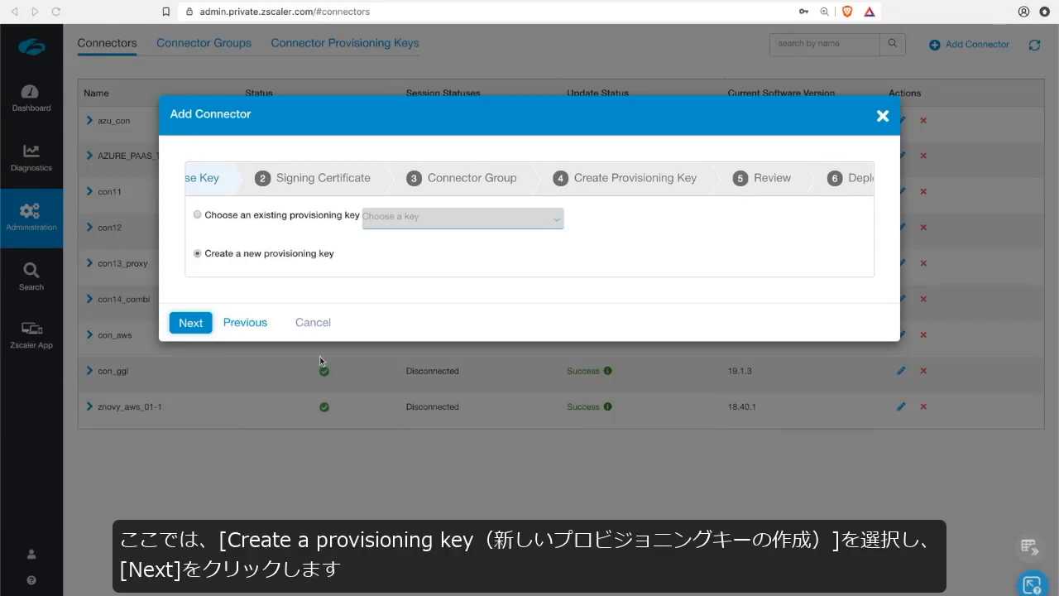
click(191, 324)
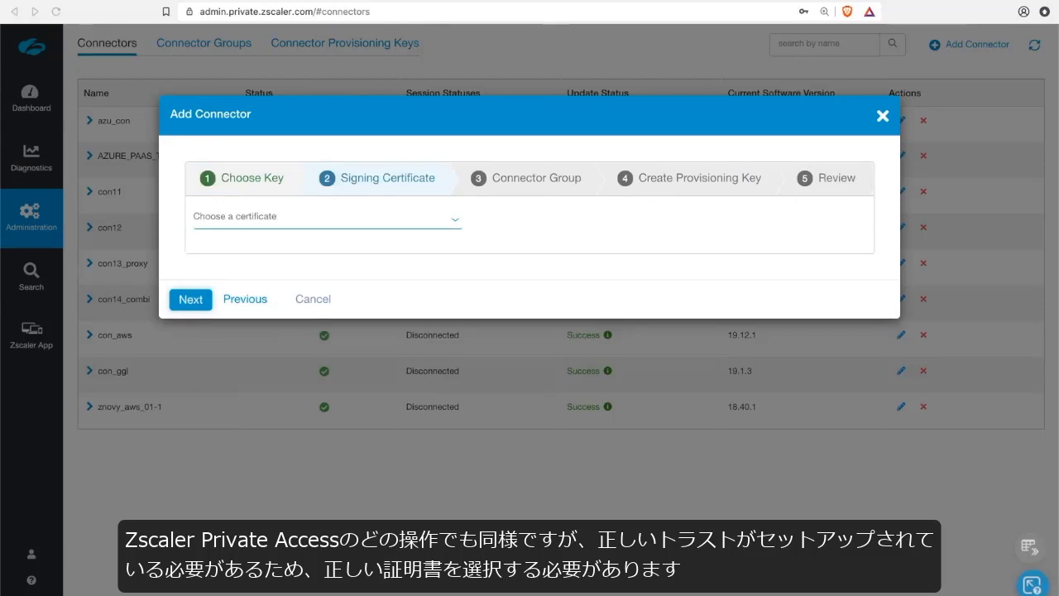
Choose the Connector signing certificate and advance to the connector group step
click(347, 225)
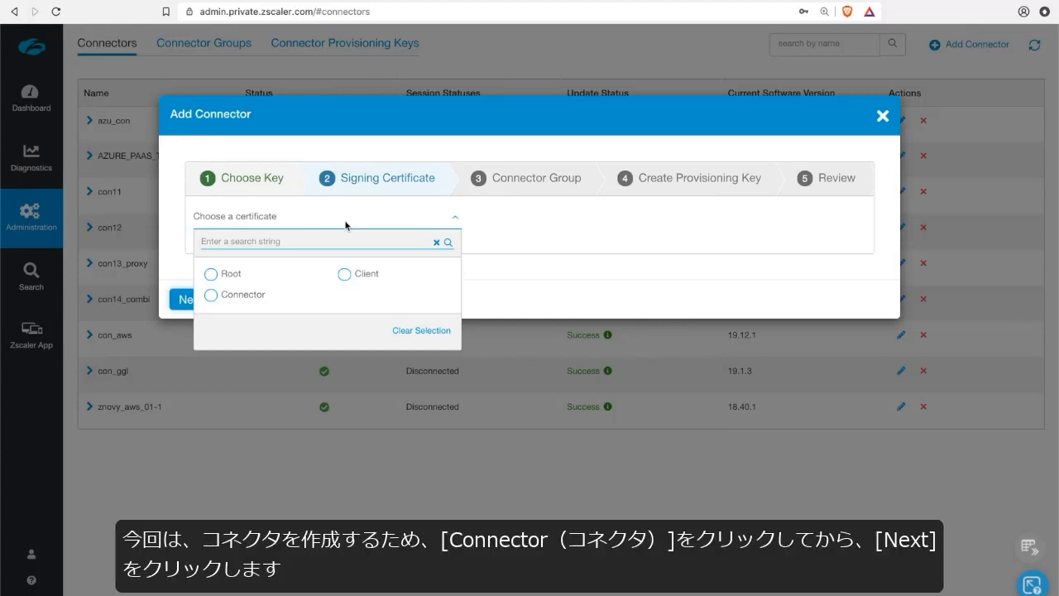
click(242, 294)
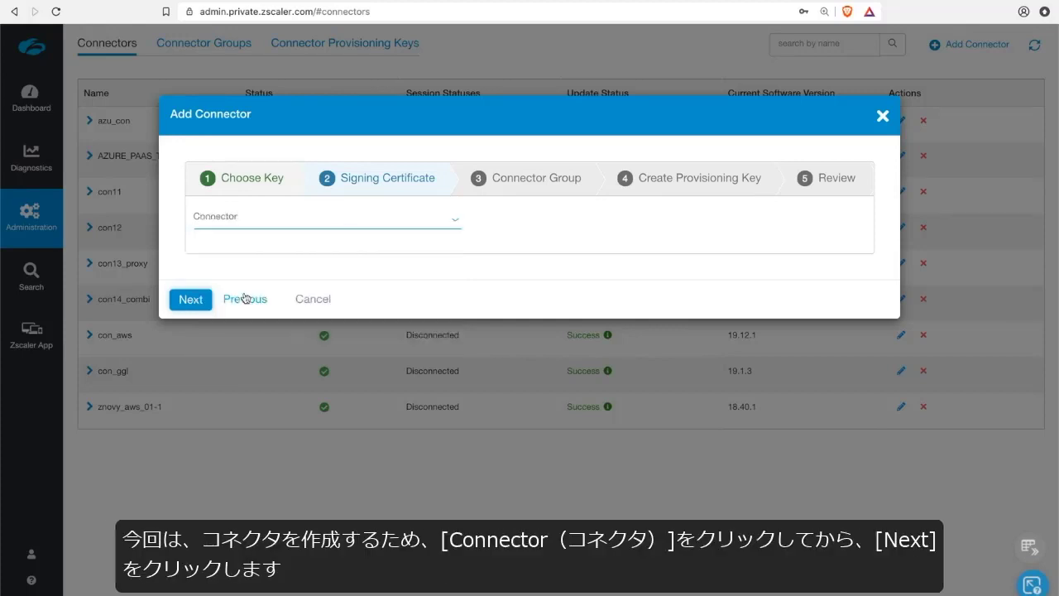
click(190, 300)
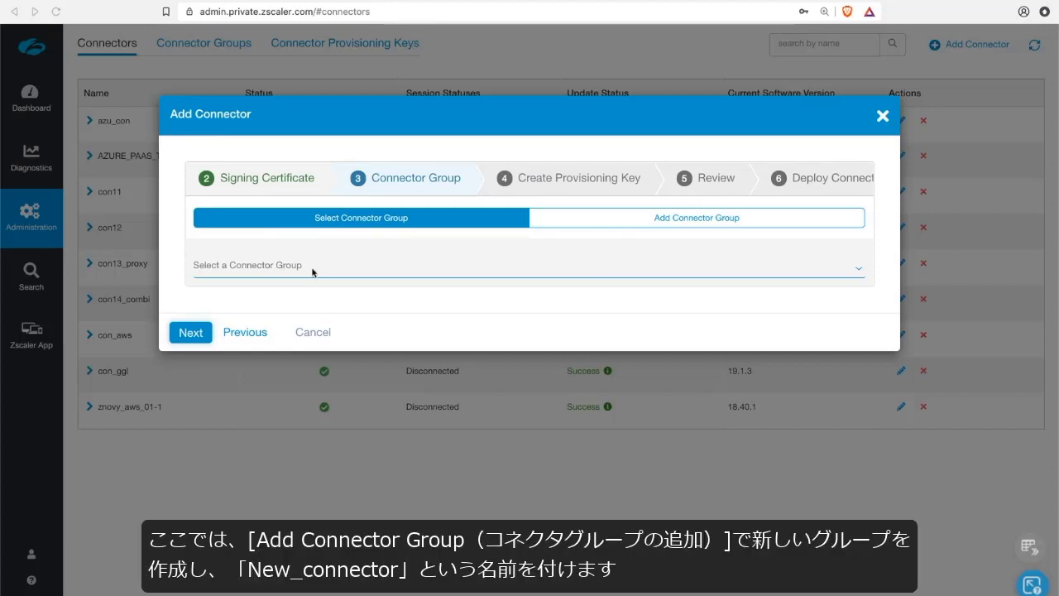
Add a new connector group named New_connectors_frankfurt
click(610, 219)
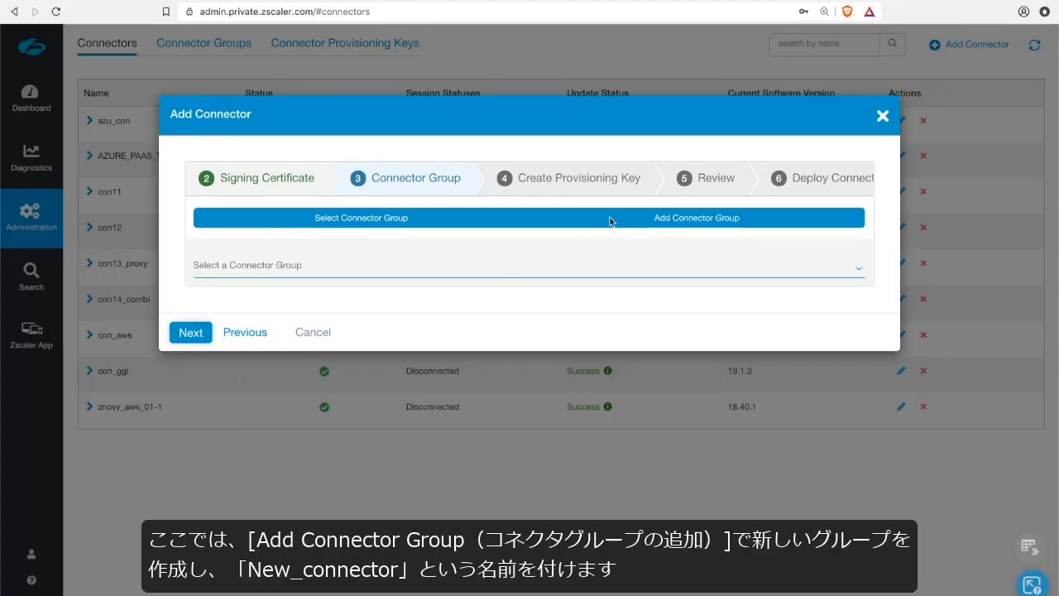
text(New)
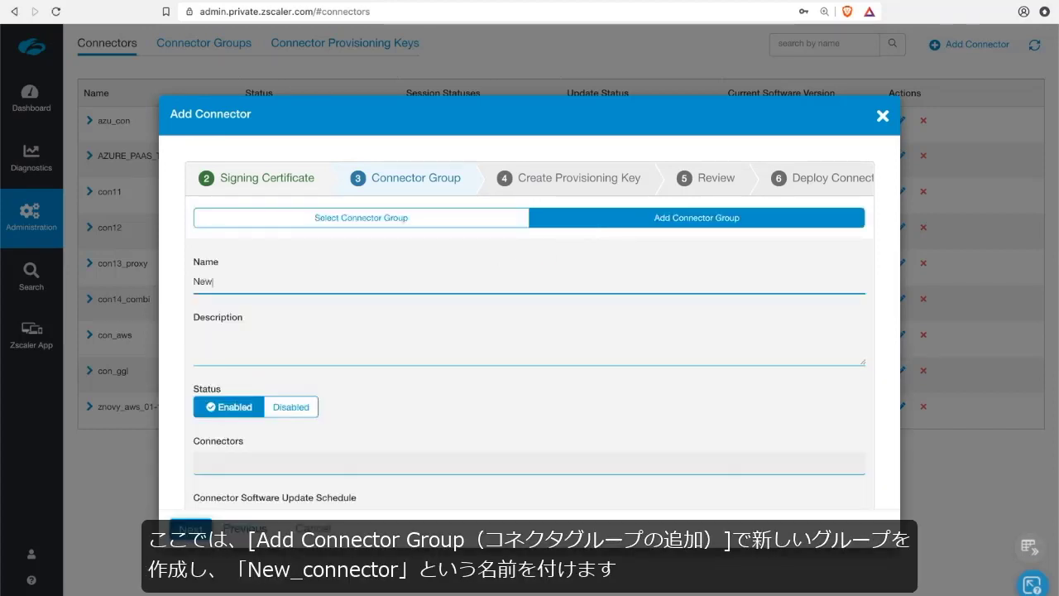
text(_conni)
key(BackSpace)
key(BackSpace)
key(BackSpace)
text(o)
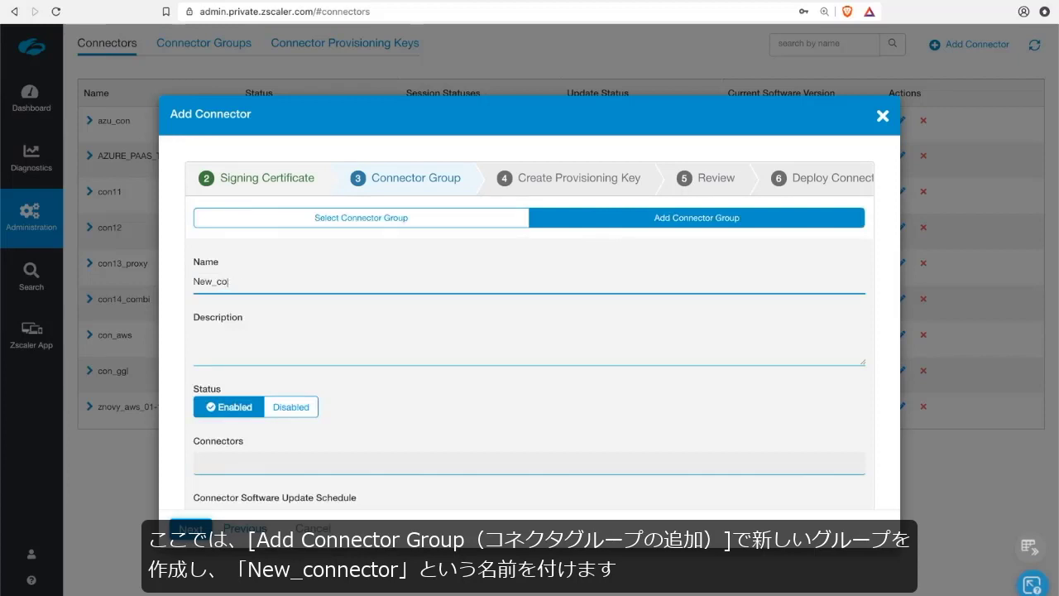
text(nnectors)
key(Tab)
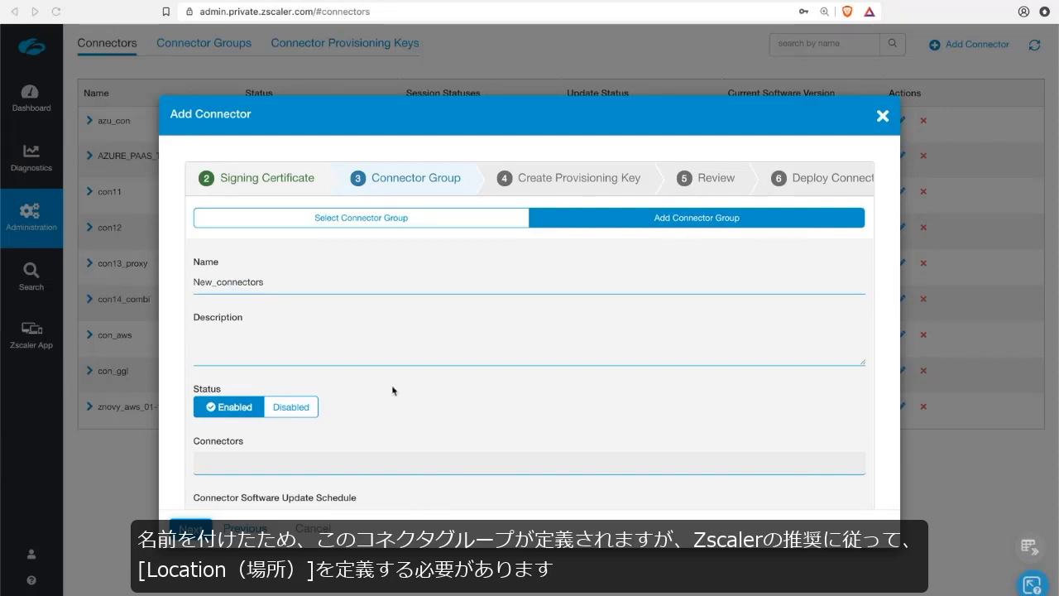
click(310, 282)
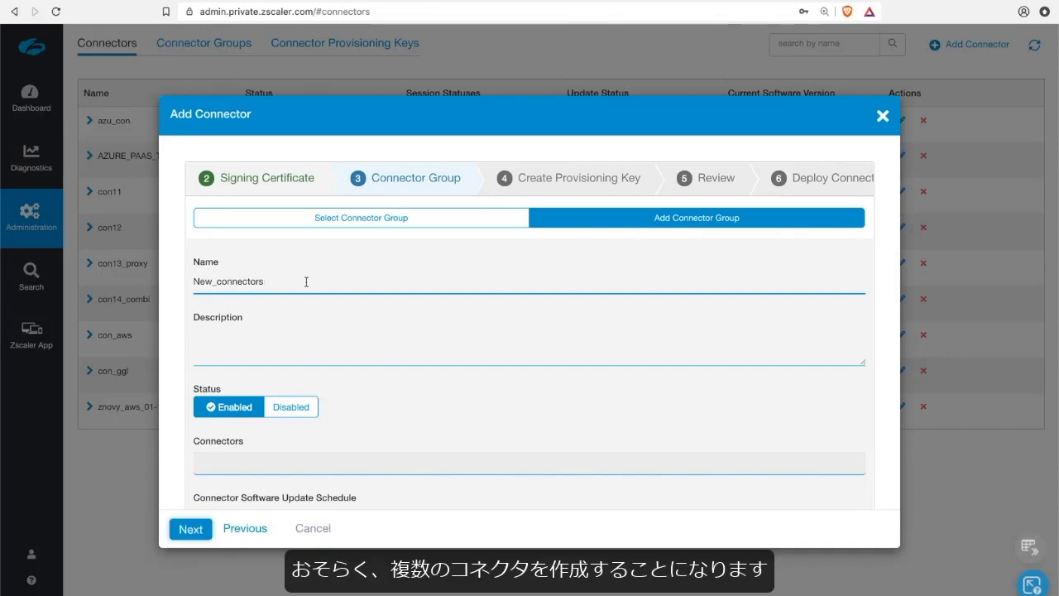
text(_frankf)
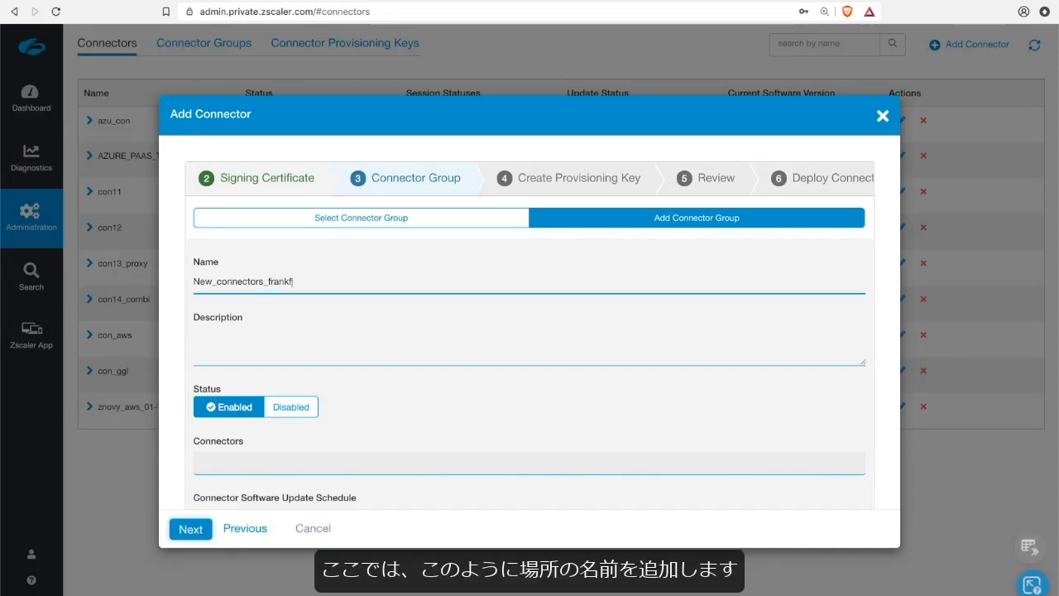
text(urt)
Schedule the connector group's software updates for 04:00
scroll(308, 352, down, 1)
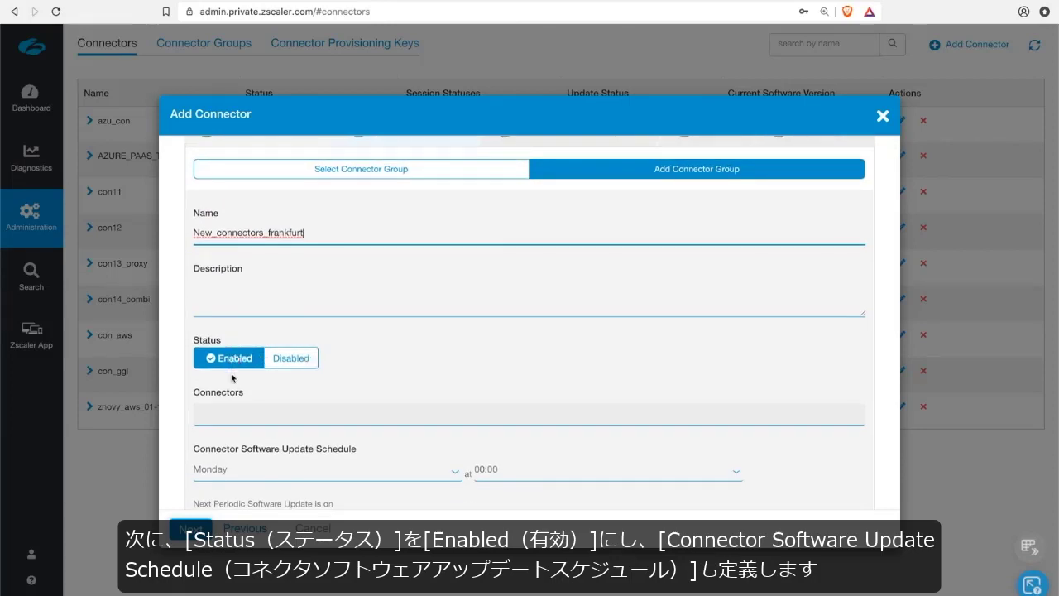
scroll(338, 380, down, 2)
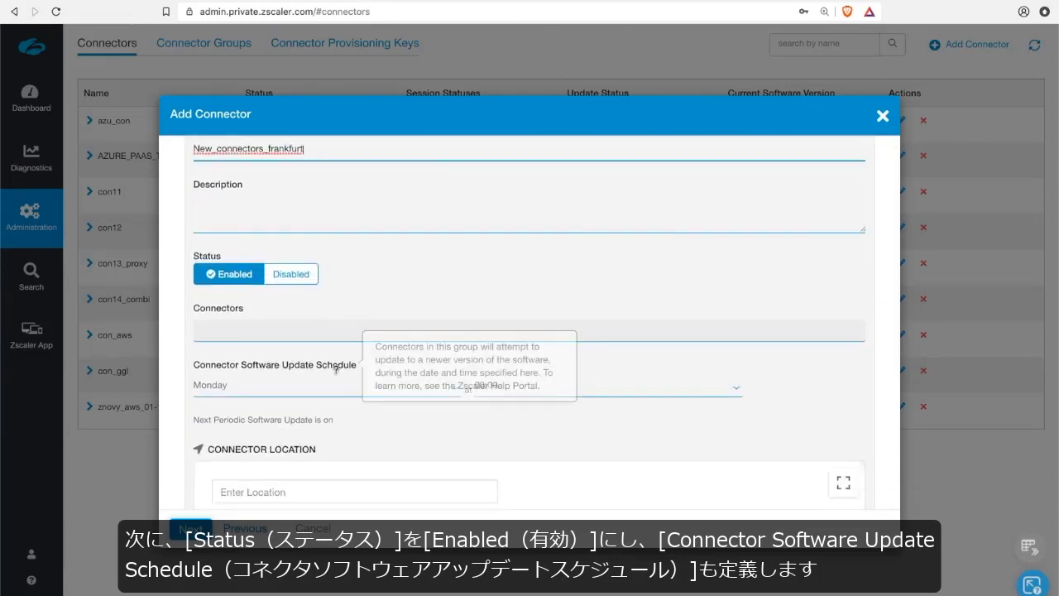
scroll(352, 385, down, 1)
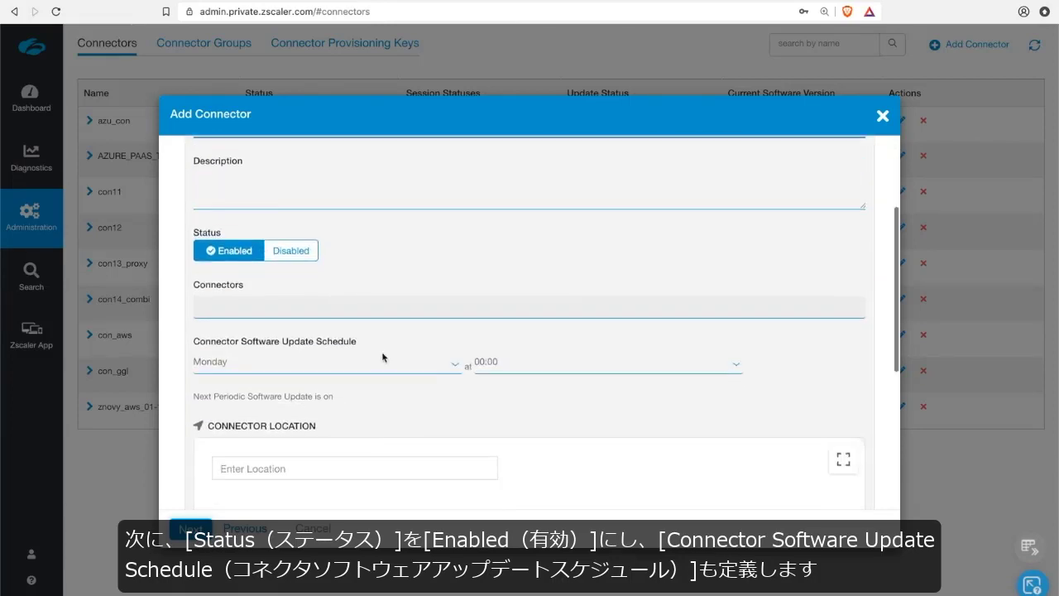
click(491, 364)
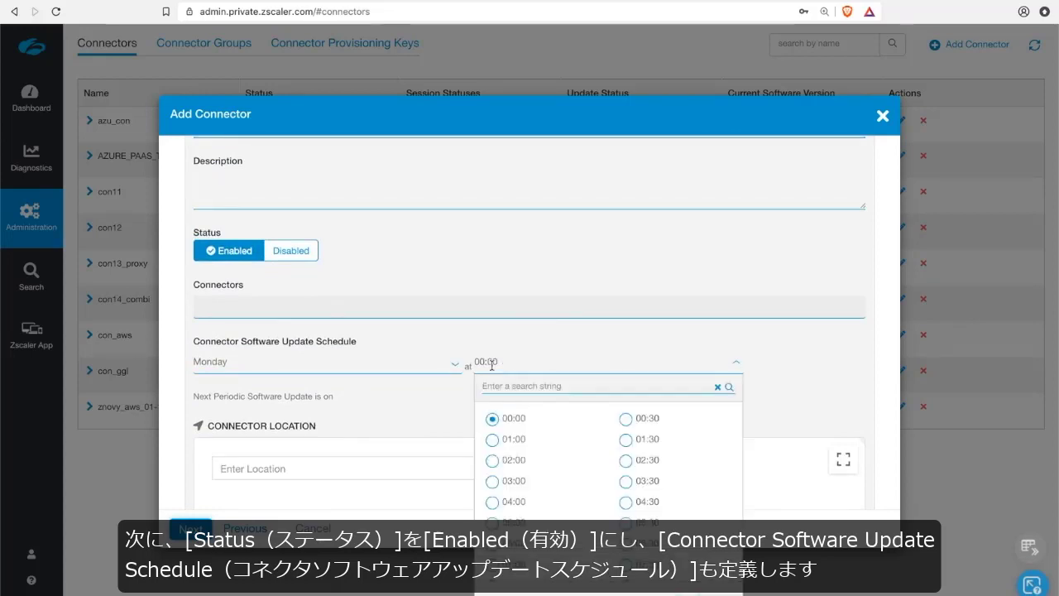
click(493, 502)
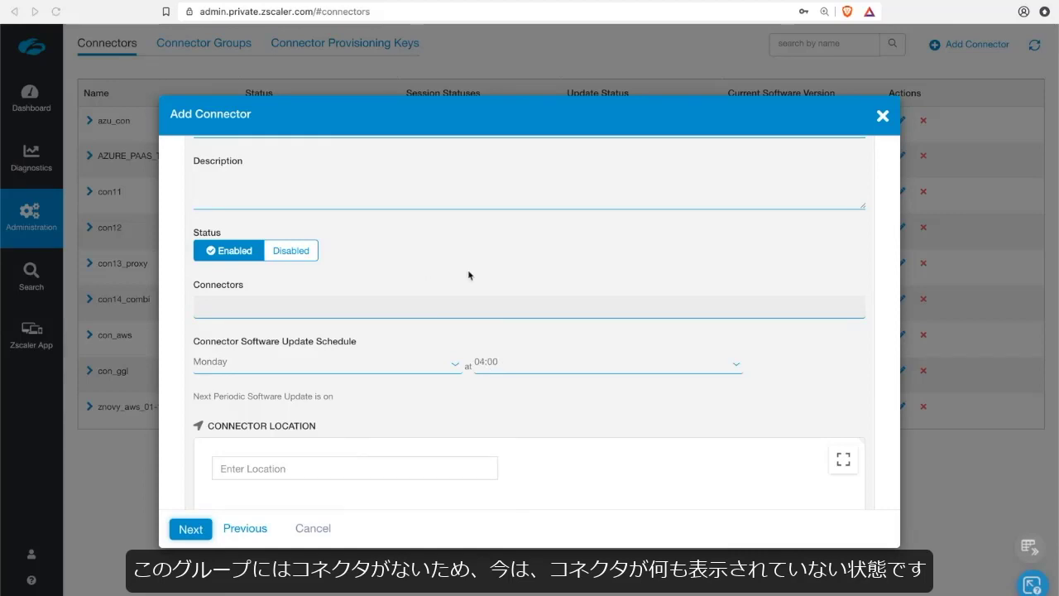
Set the group's location to Frankfurt am Main, Germany
scroll(889, 230, down, 3)
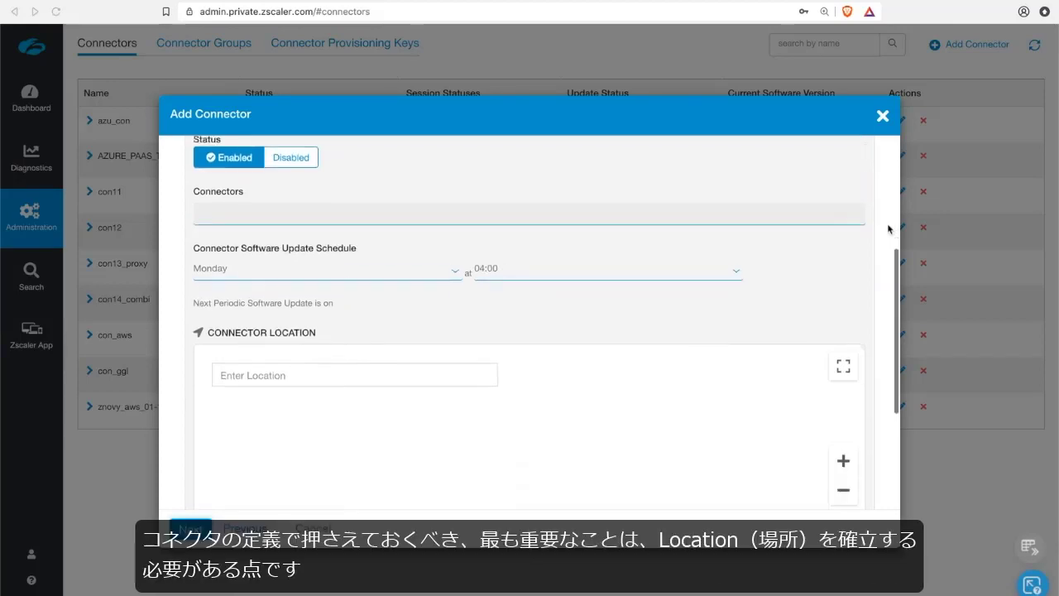
scroll(888, 229, down, 2)
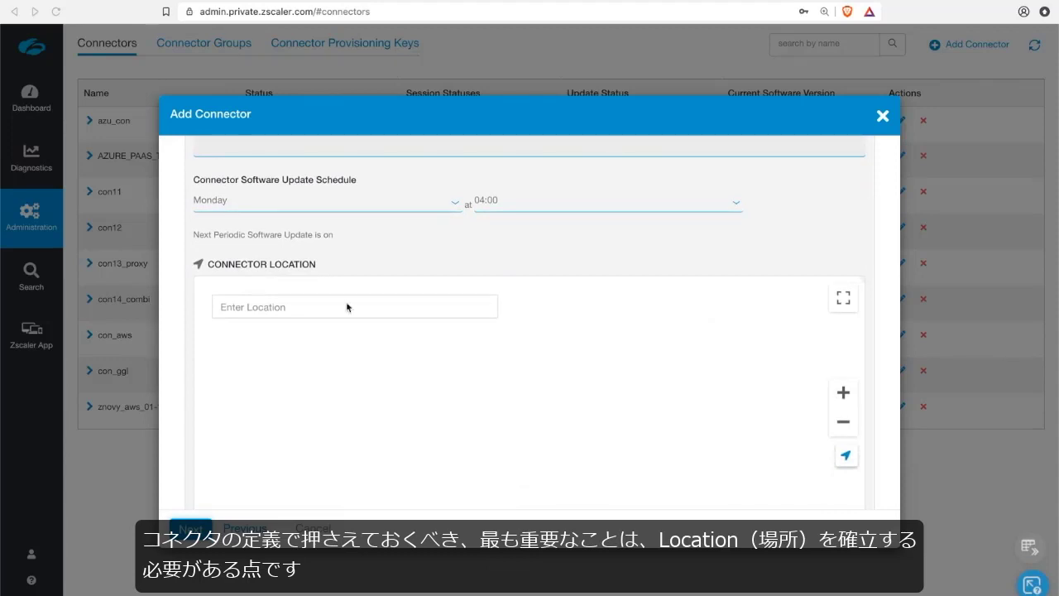
click(293, 305)
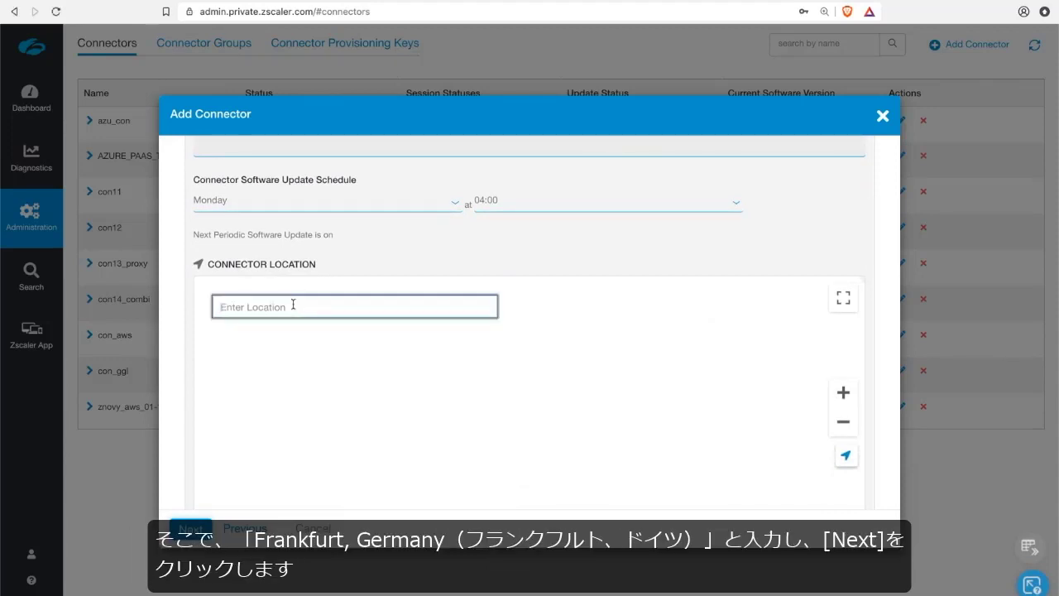
text(Frank)
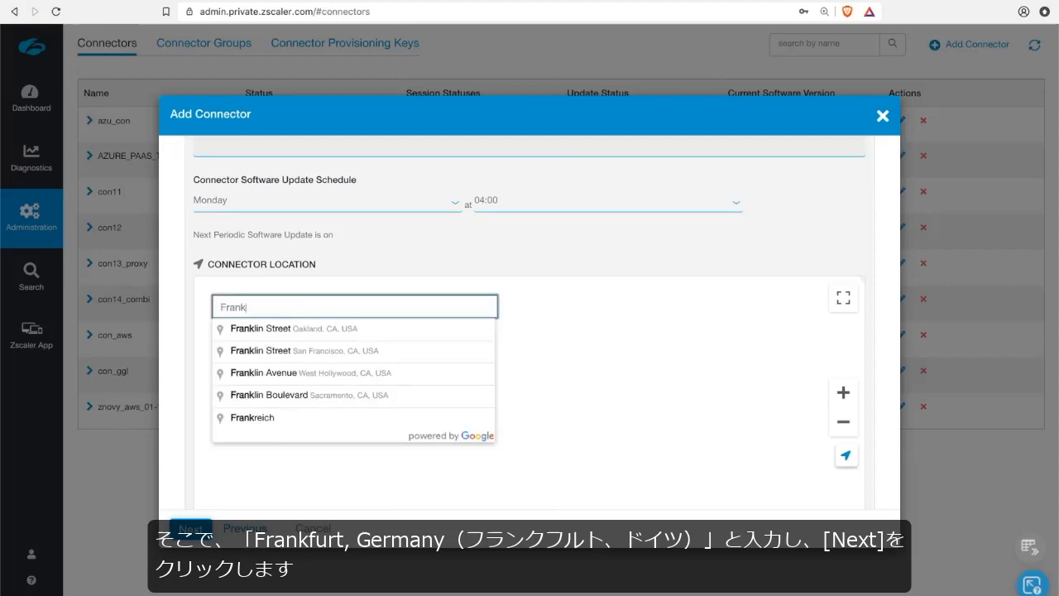
text(fur)
click(306, 329)
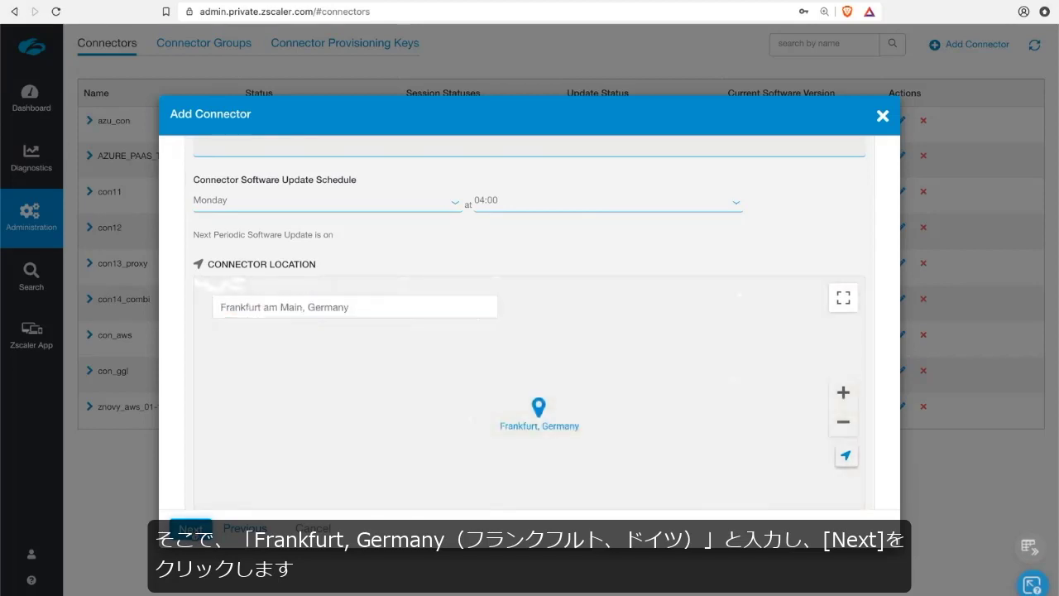
Name the provisioning key NewKEY1 with a maximum reuse of 10, then reach the Review
click(190, 528)
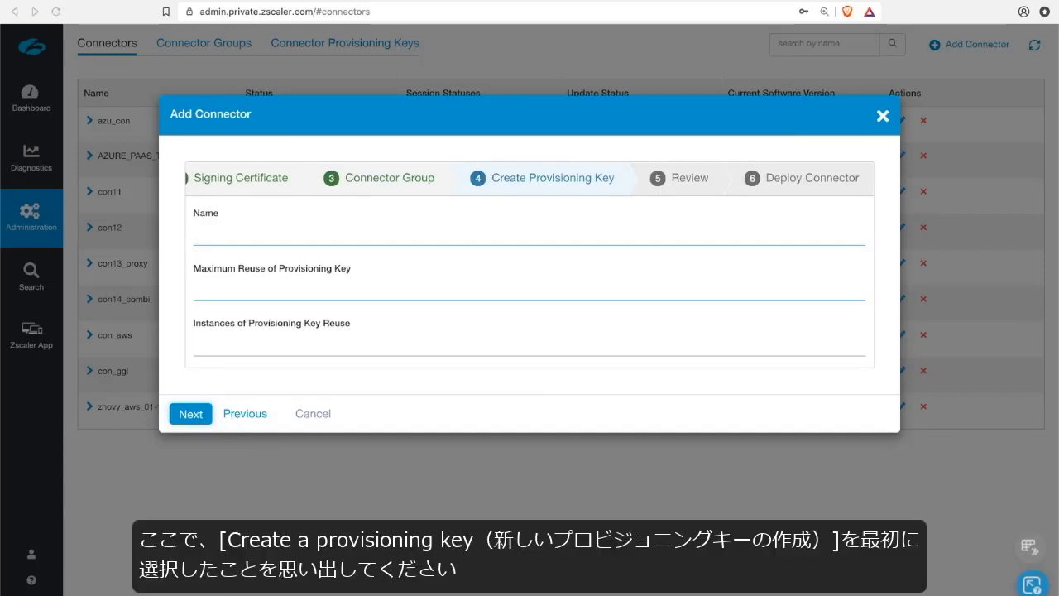
click(234, 237)
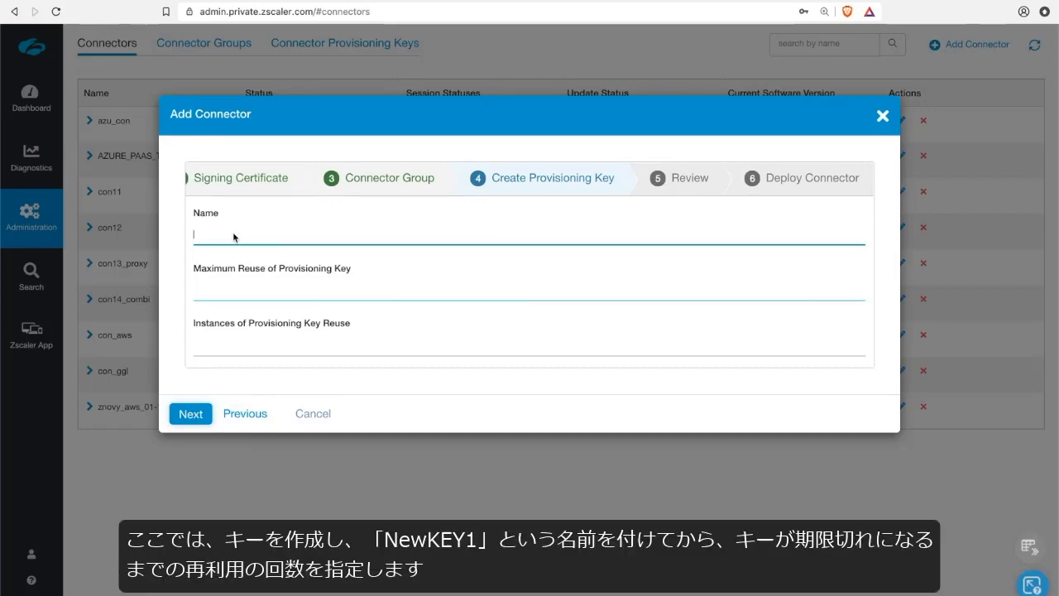
text(Ne)
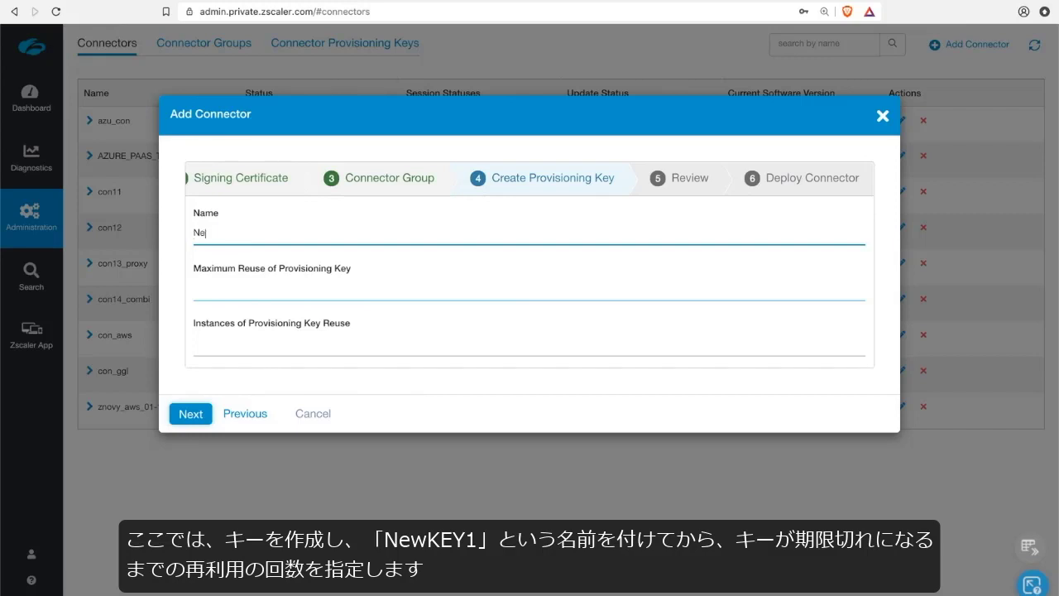
text(wKEY1)
click(239, 291)
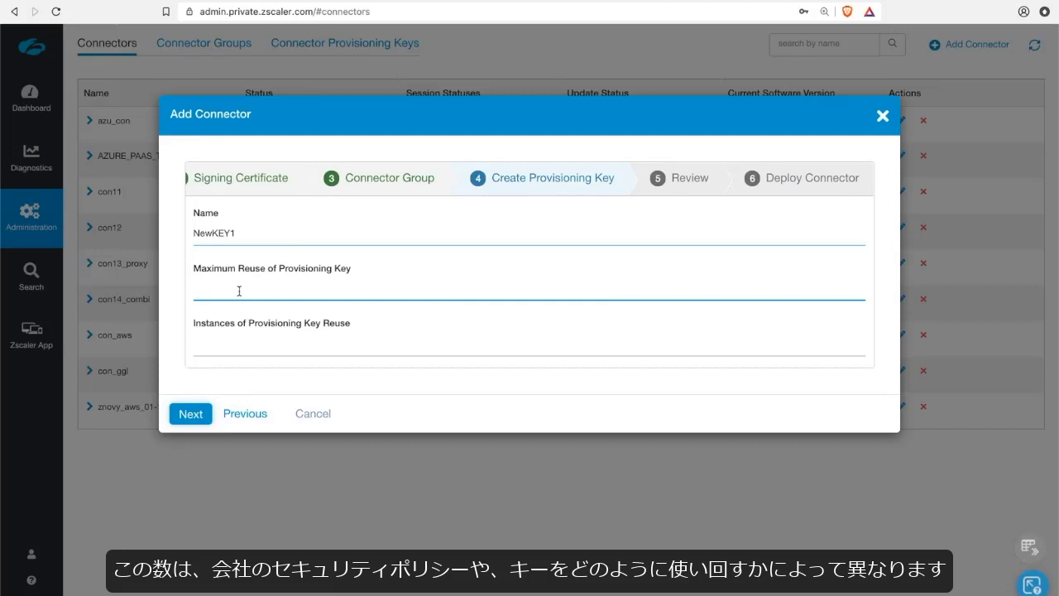
text(10)
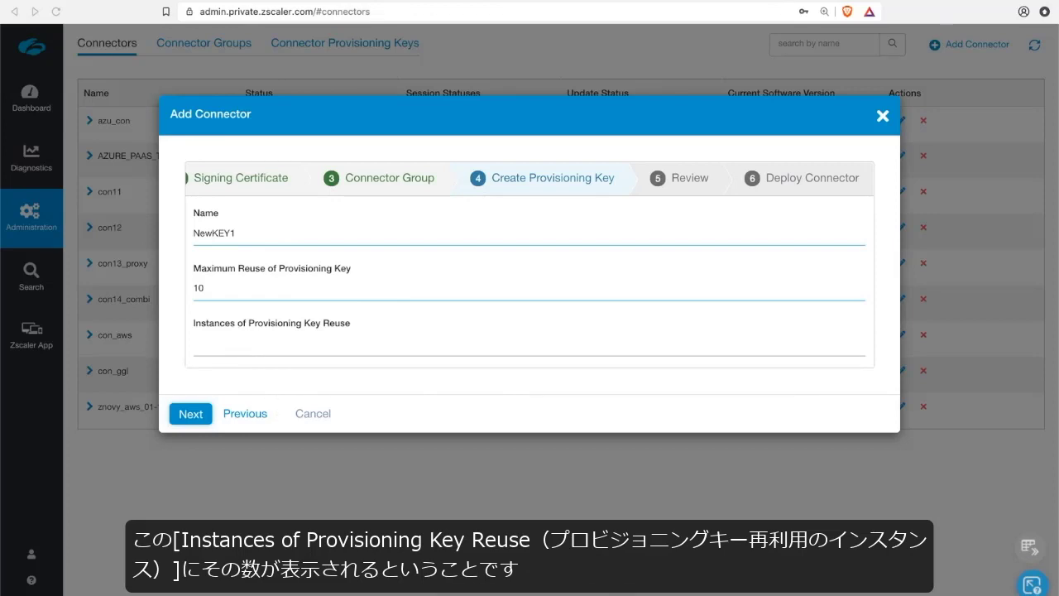
click(190, 414)
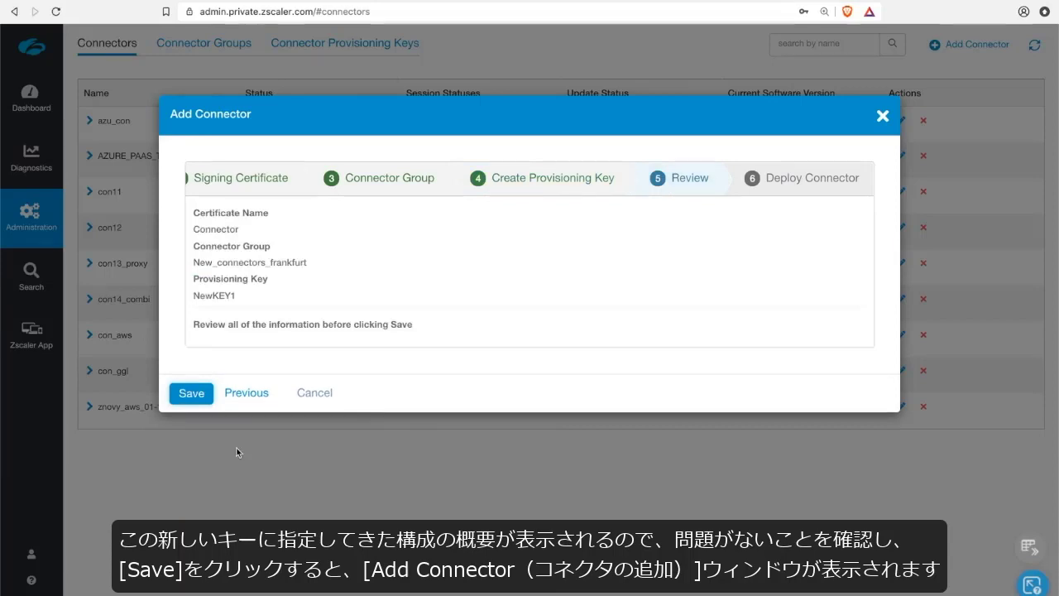
Save the New_connectors_frankfurt setup and copy the generated NewKEY1 provisioning key
click(207, 402)
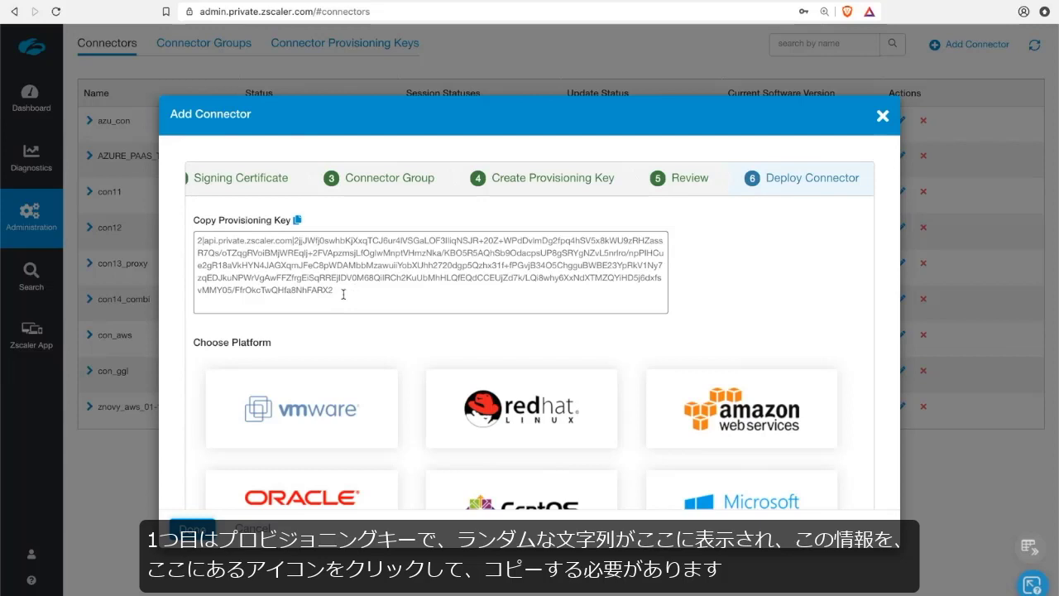
drag(335, 290, 213, 241)
click(297, 220)
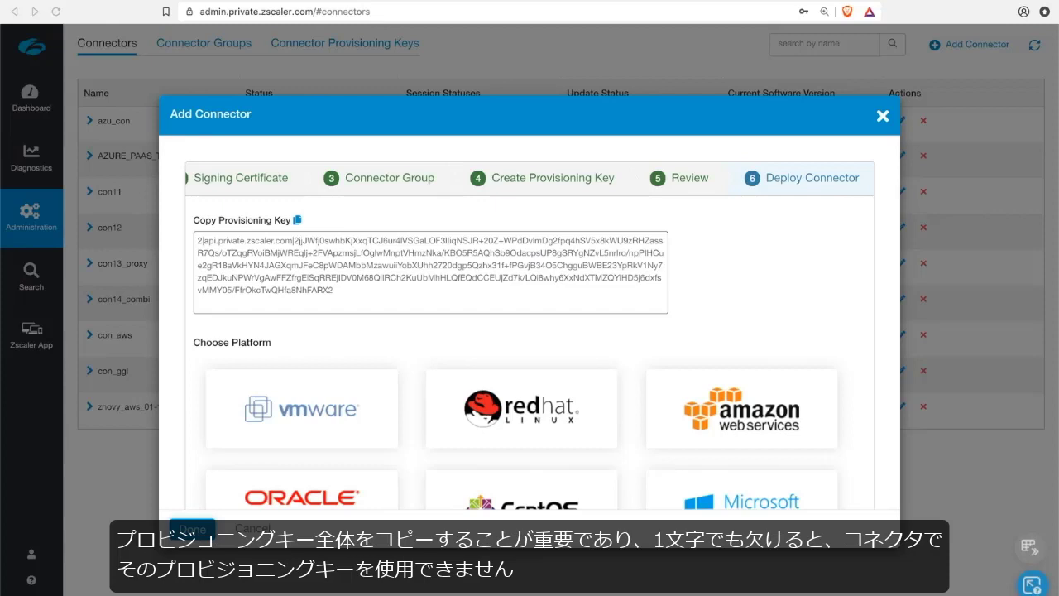
scroll(838, 313, down, 2)
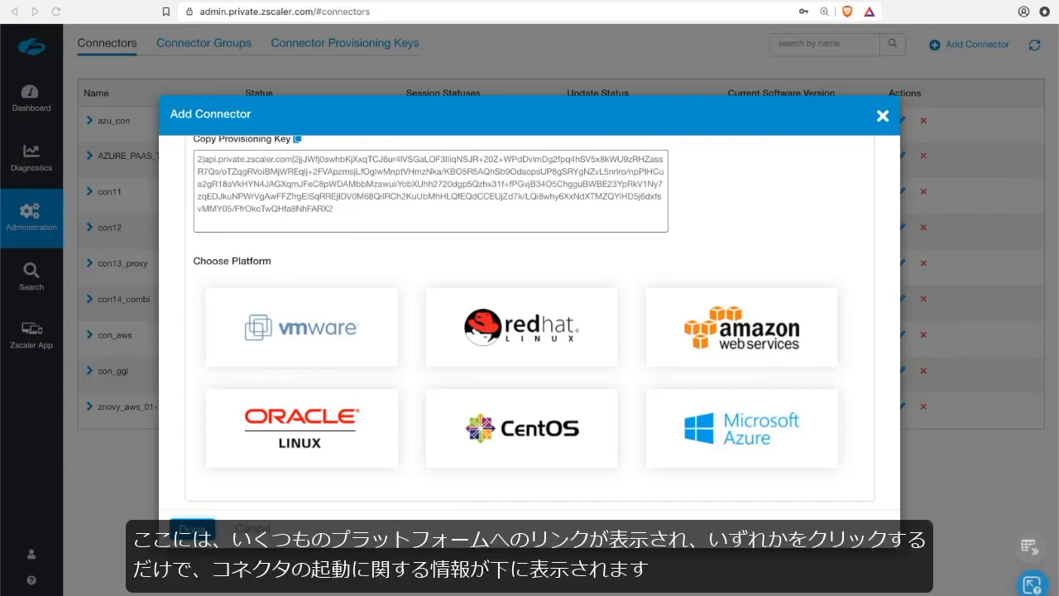
Select Microsoft Azure as the platform and scroll through its deployment guide
click(709, 430)
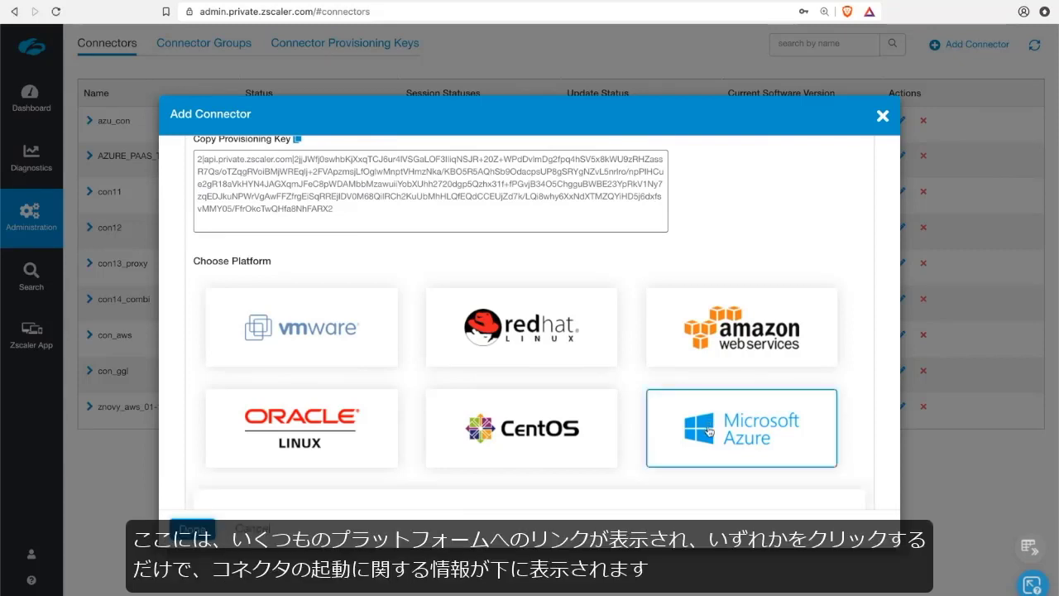
scroll(879, 246, down, 1)
scroll(880, 246, down, 3)
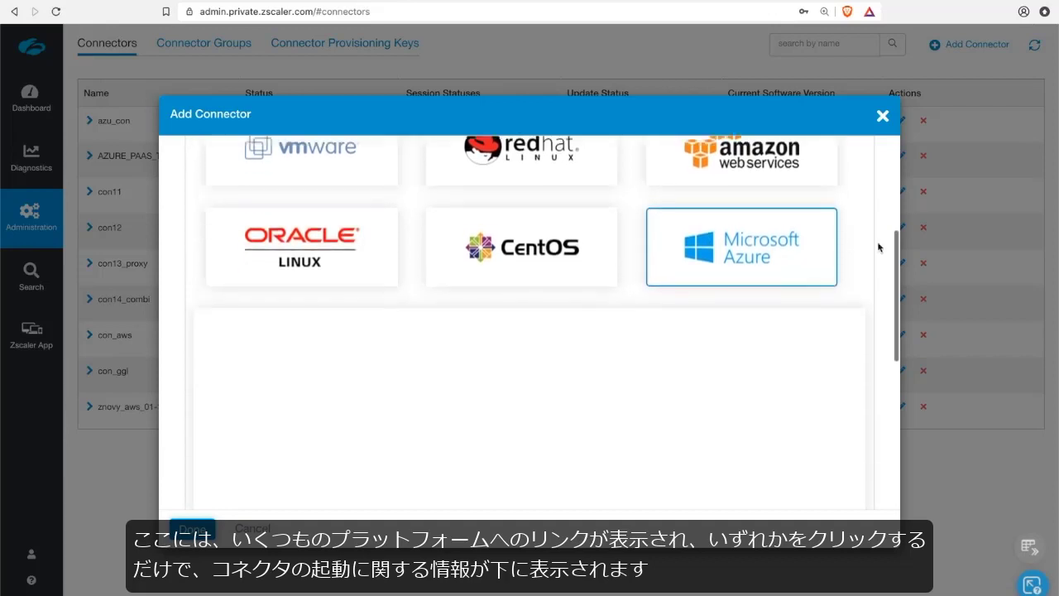
scroll(881, 248, down, 2)
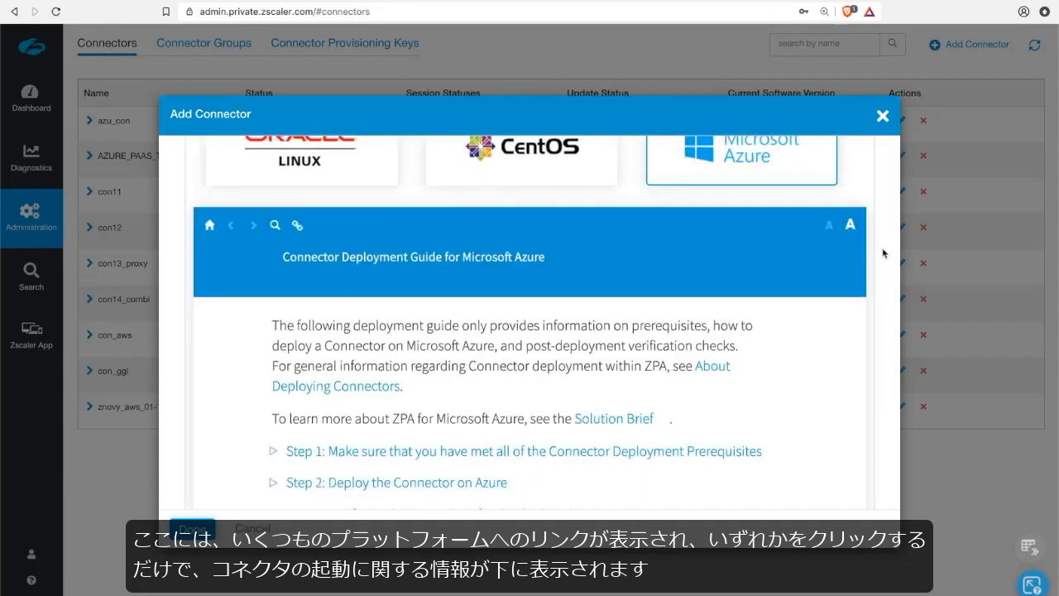
scroll(881, 252, up, 7)
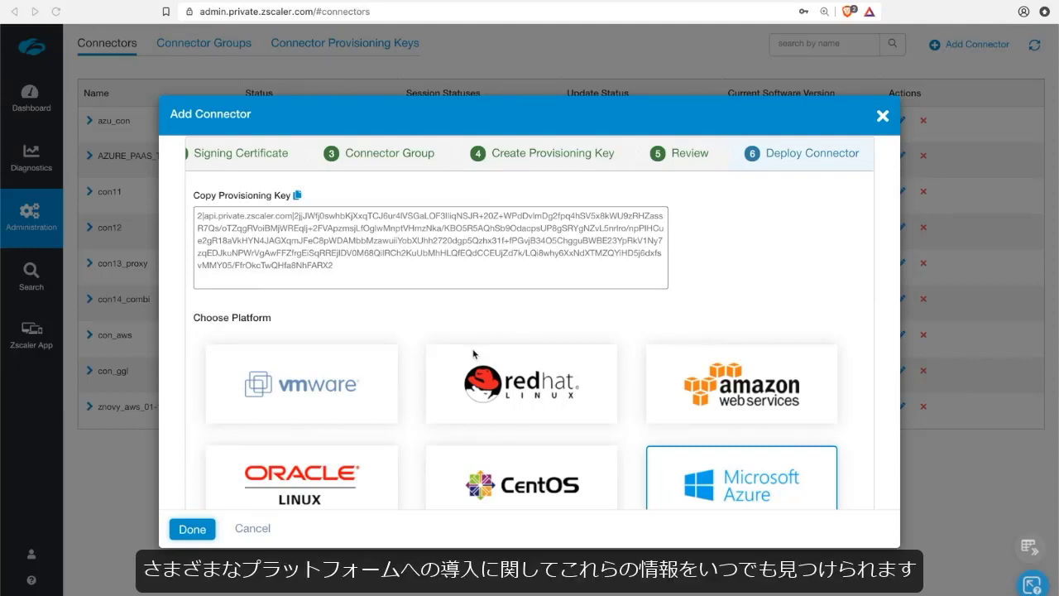
Close the wizard and expand NewKEY1 (limit 10, New_connectors_frankfurt) in Connector Provisioning Keys
click(193, 530)
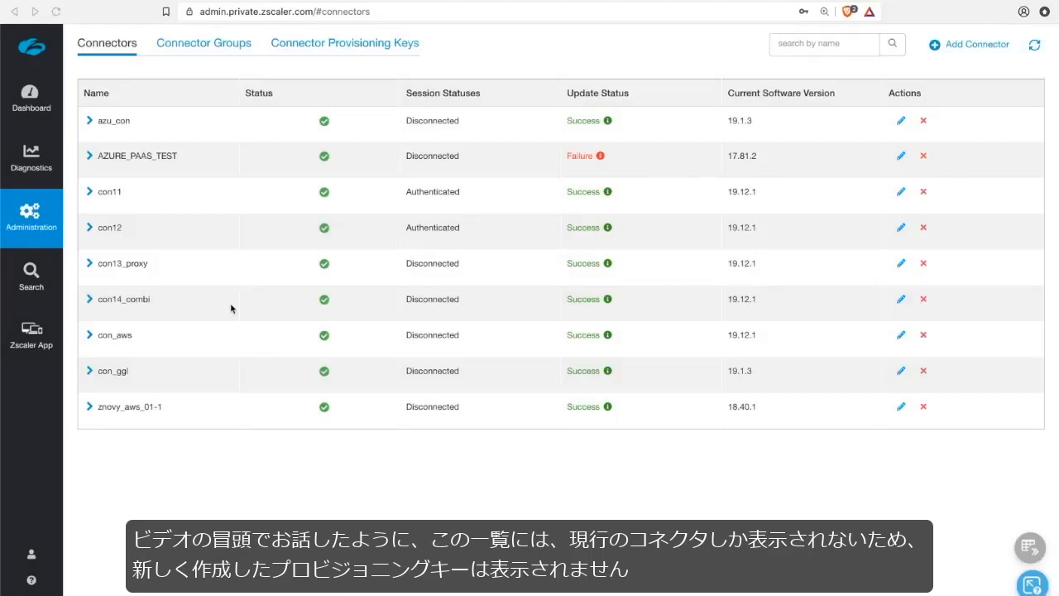
click(320, 48)
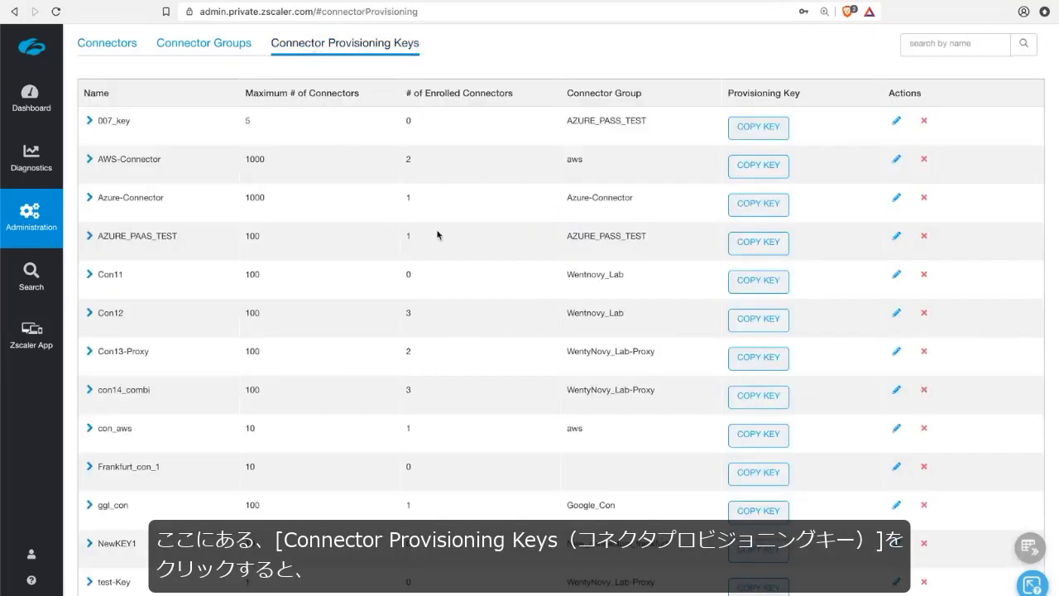
scroll(438, 235, down, 1)
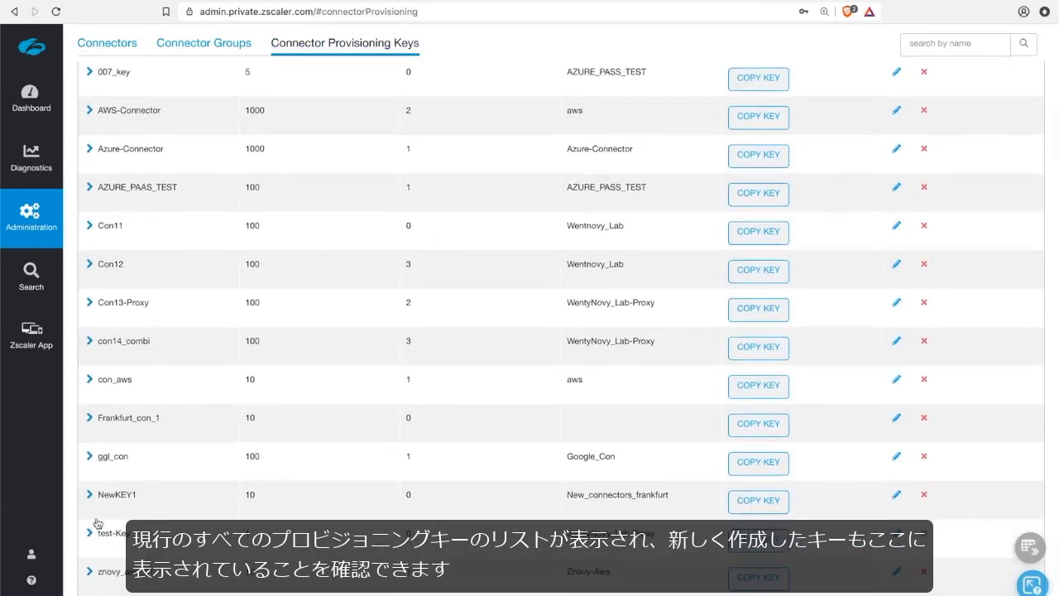
click(91, 495)
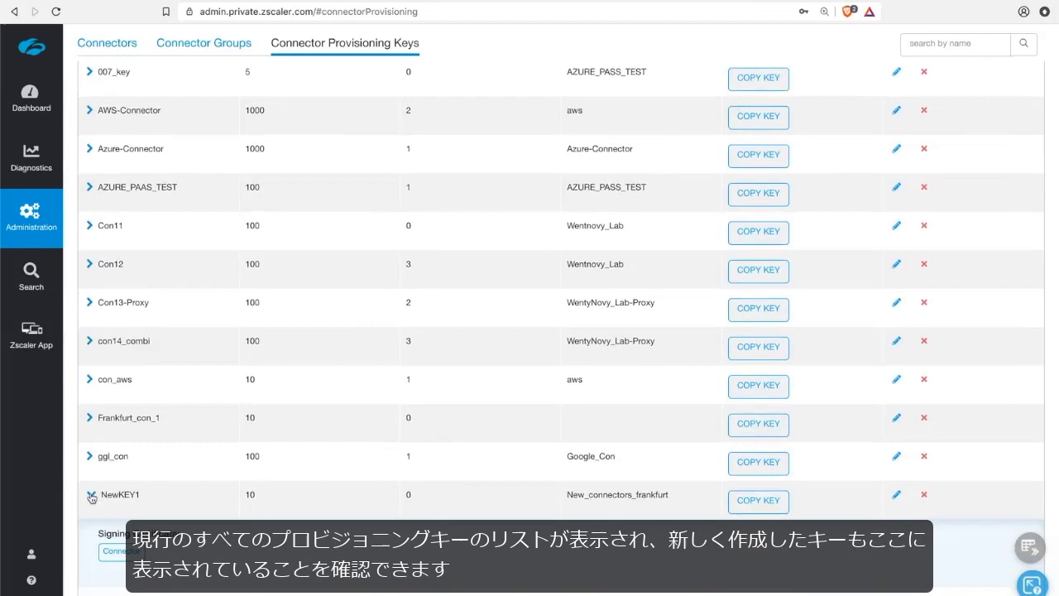